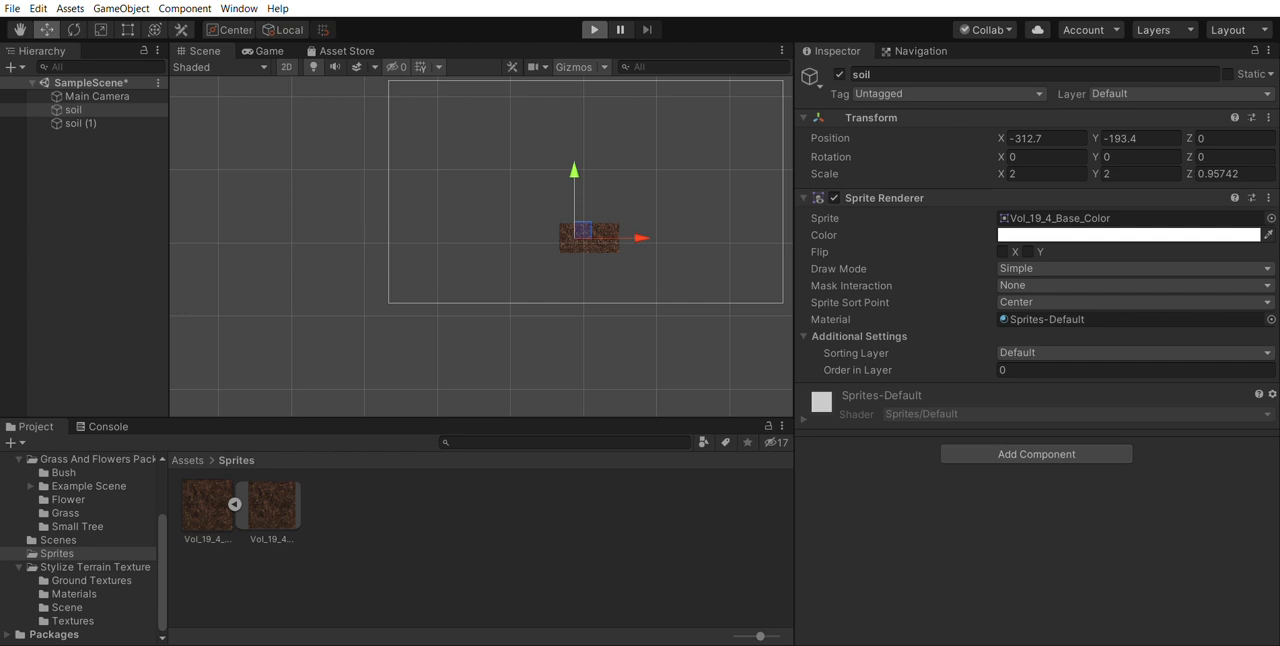
- Play-test the scene at normal size and with Maximize On Play enabled, then return to the Scene view with that option off
{"action": "key", "text": "ctrl+p"}
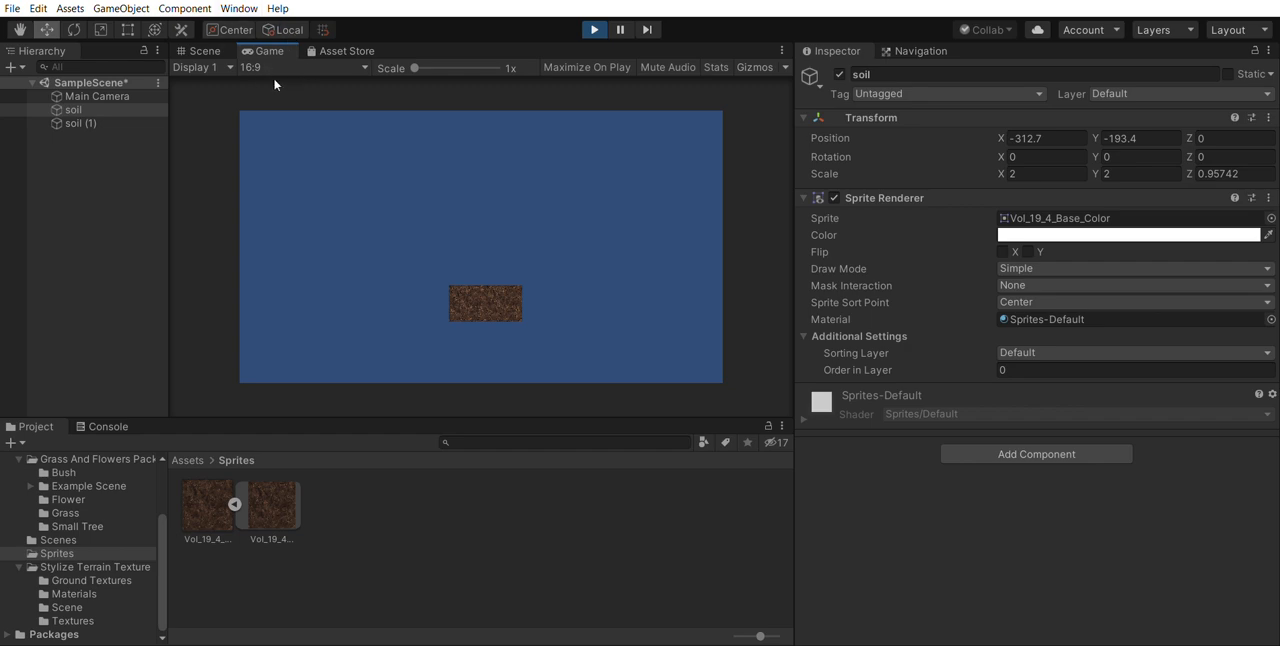
{"action": "left_click", "coordinate": [594, 22]}
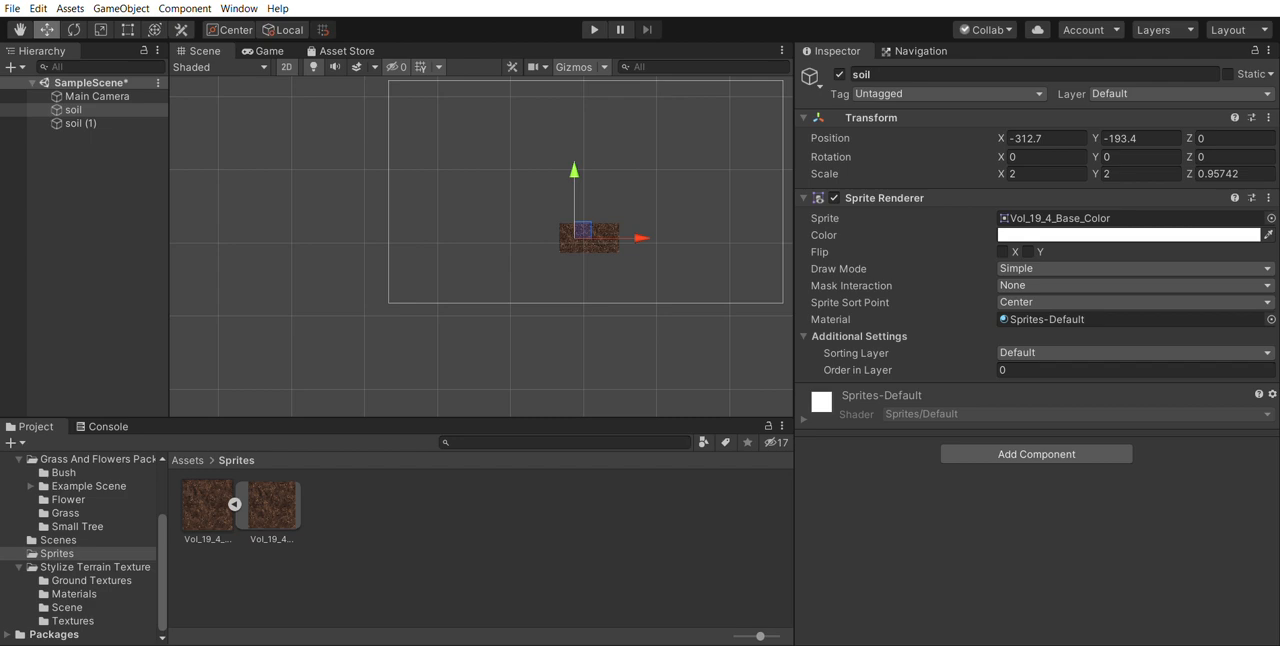
{"action": "left_click", "coordinate": [594, 27]}
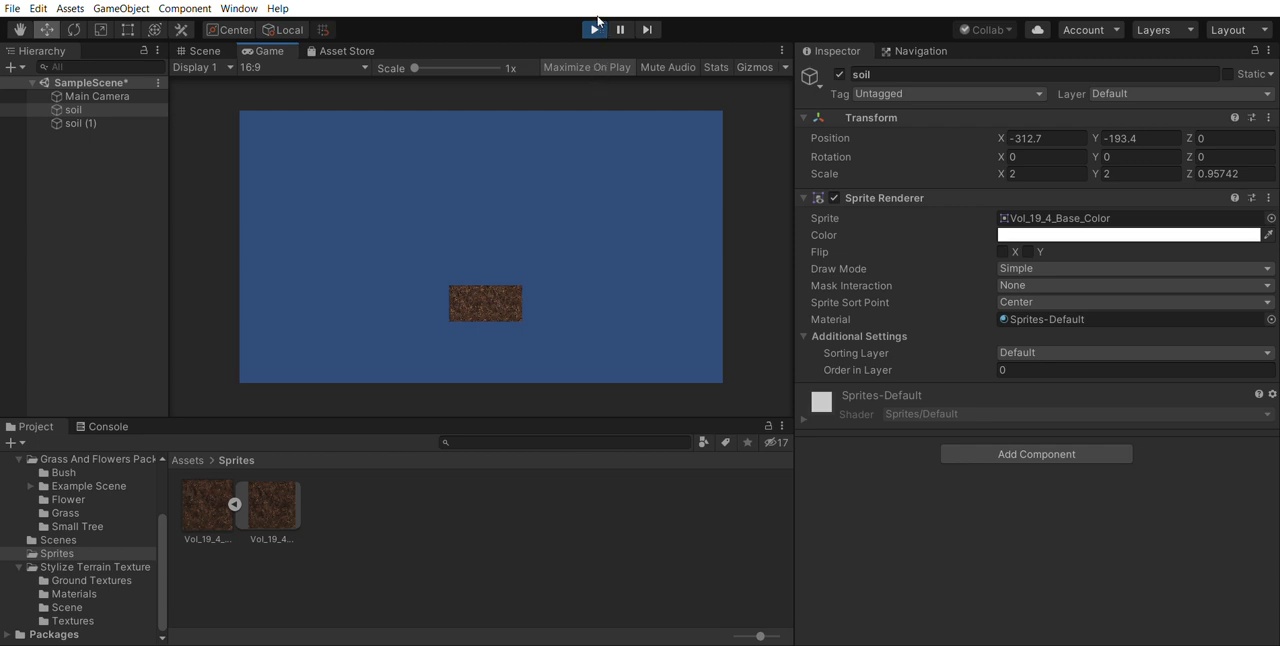
{"action": "left_click", "coordinate": [595, 28]}
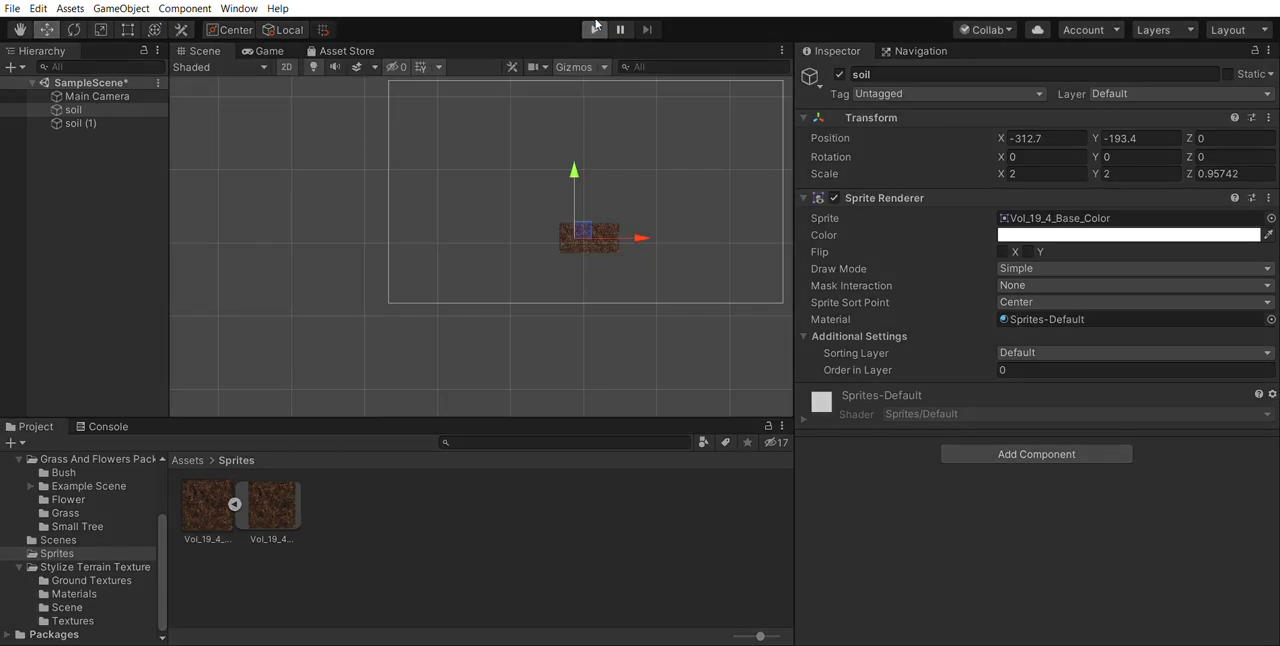
{"action": "left_click", "coordinate": [595, 28]}
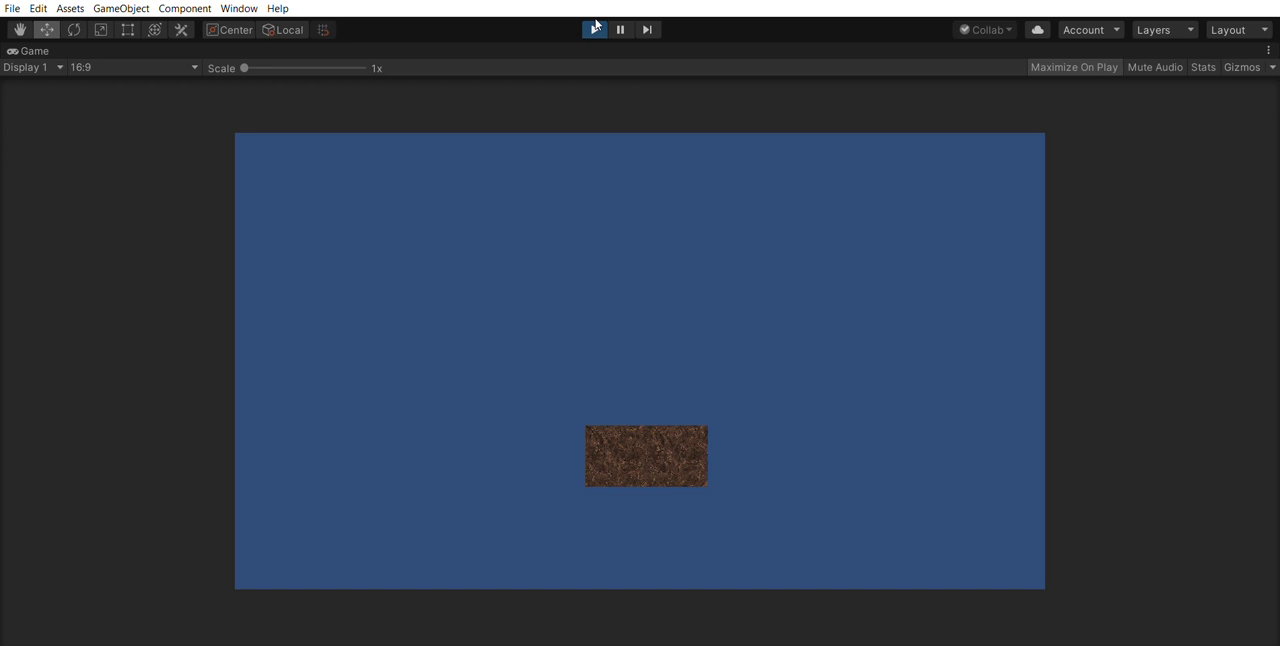
{"action": "left_click", "coordinate": [595, 28]}
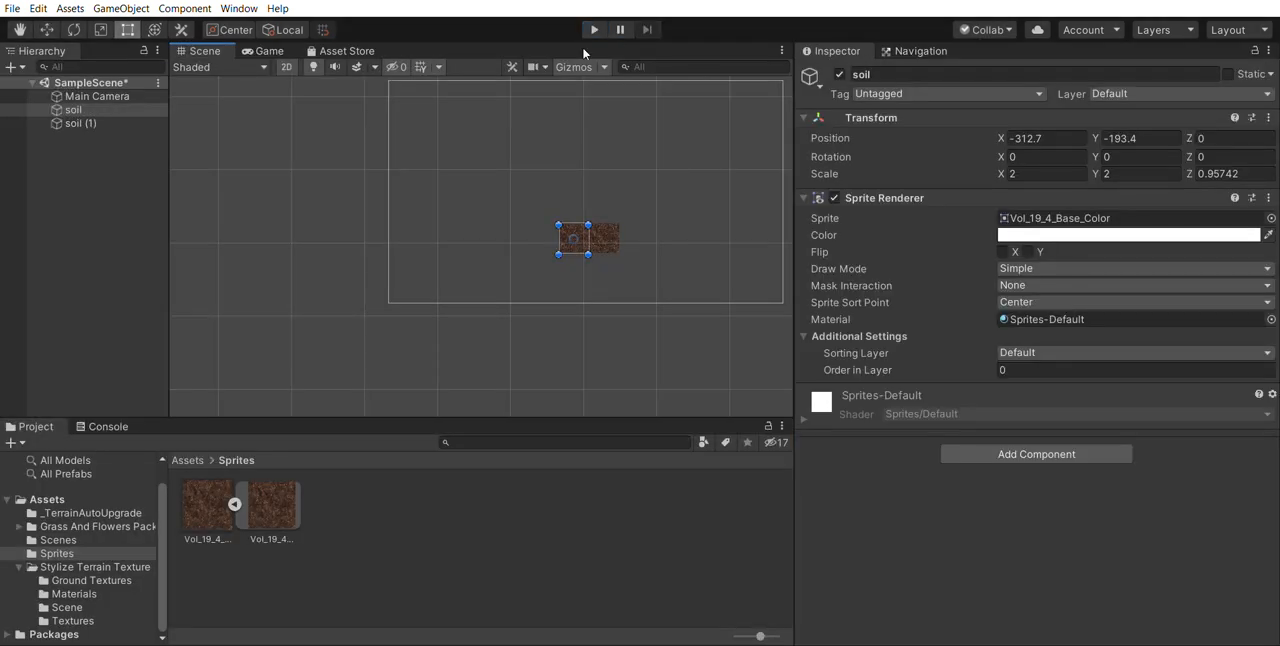
{"action": "left_click", "coordinate": [265, 50]}
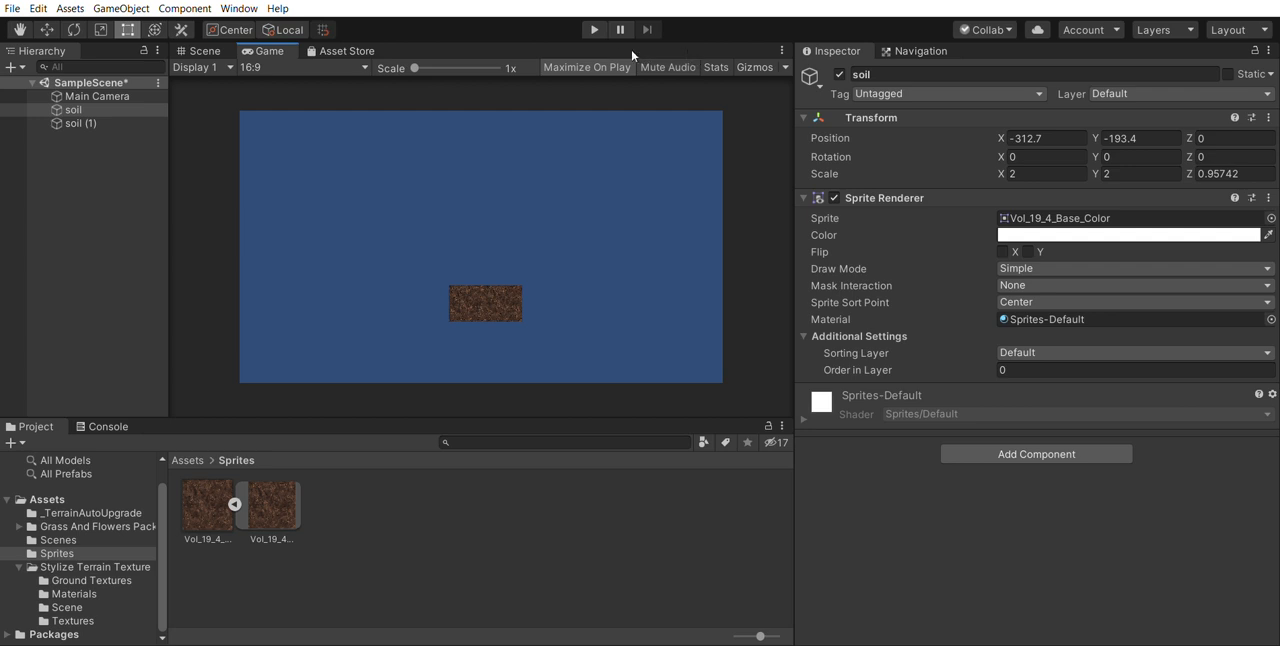
{"action": "left_click", "coordinate": [215, 50]}
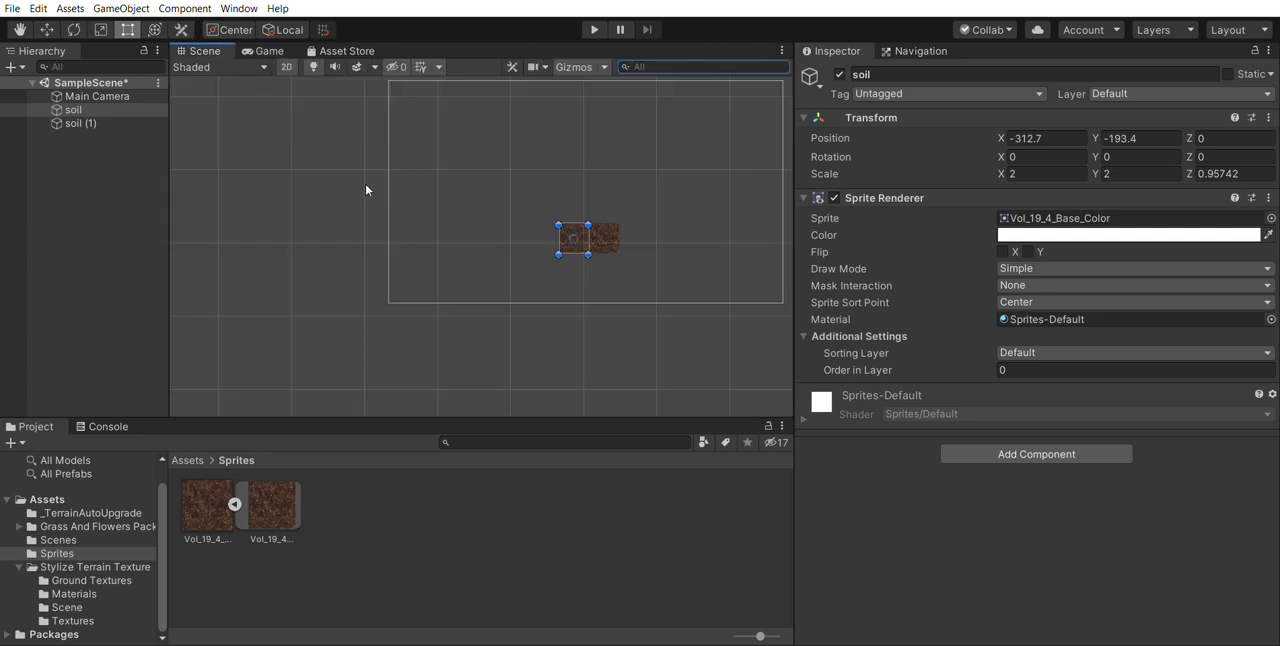
- Examine the Main Camera's view frame and preview in the scene, comparing it selected and deselected
{"action": "left_click", "coordinate": [92, 96]}
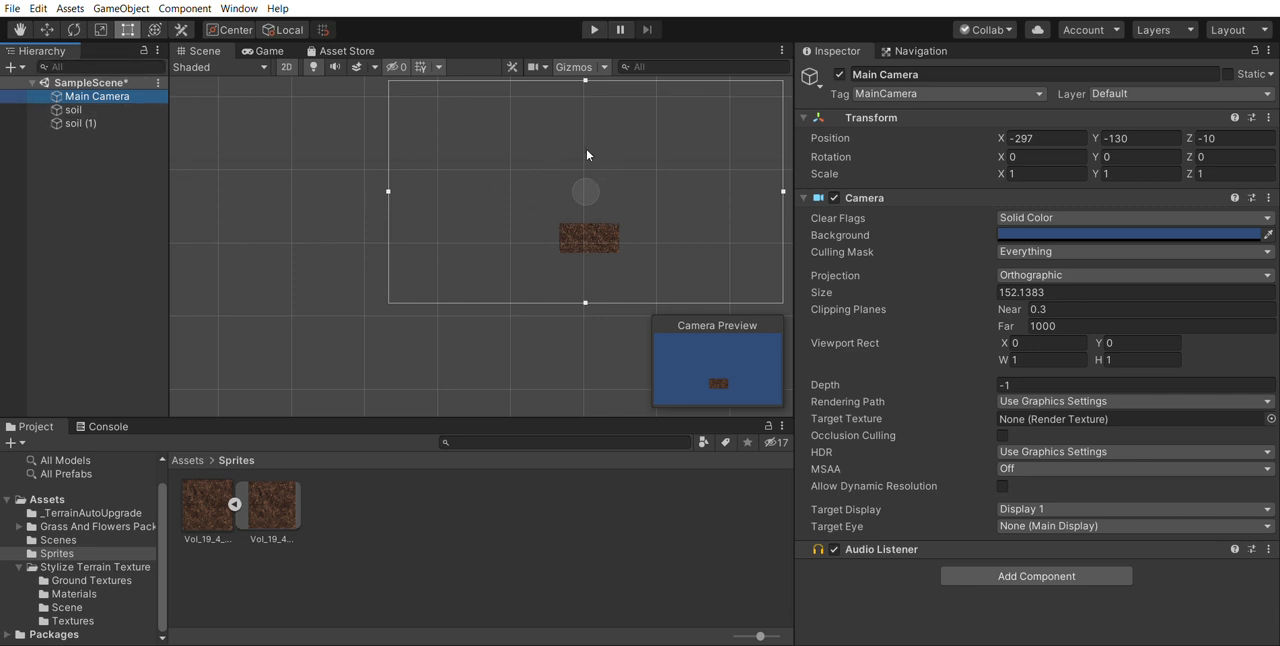
{"action": "left_click", "coordinate": [600, 337]}
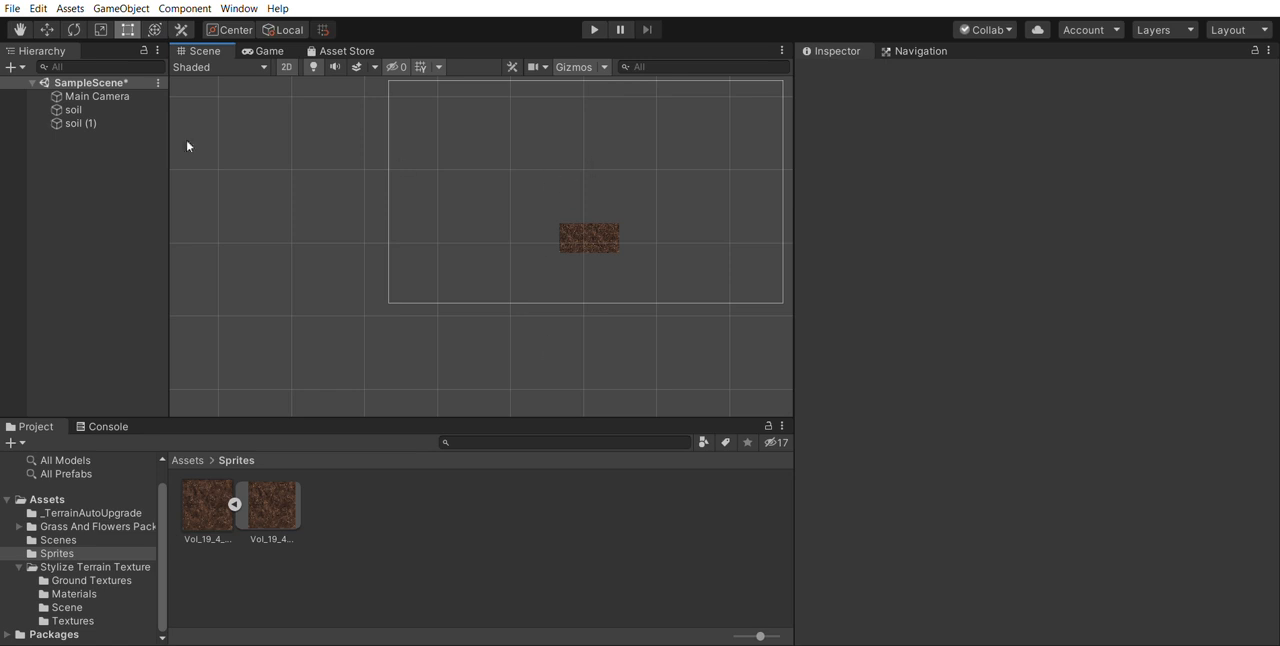
{"action": "left_click", "coordinate": [65, 96]}
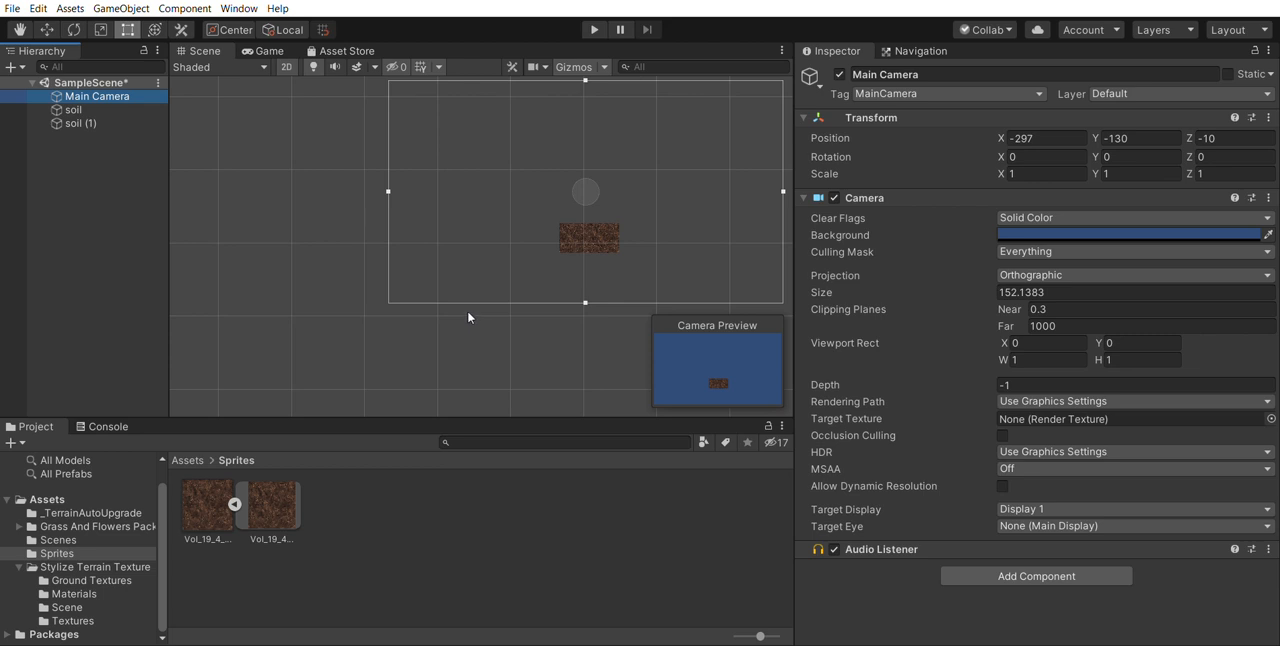
{"action": "left_click", "coordinate": [589, 201]}
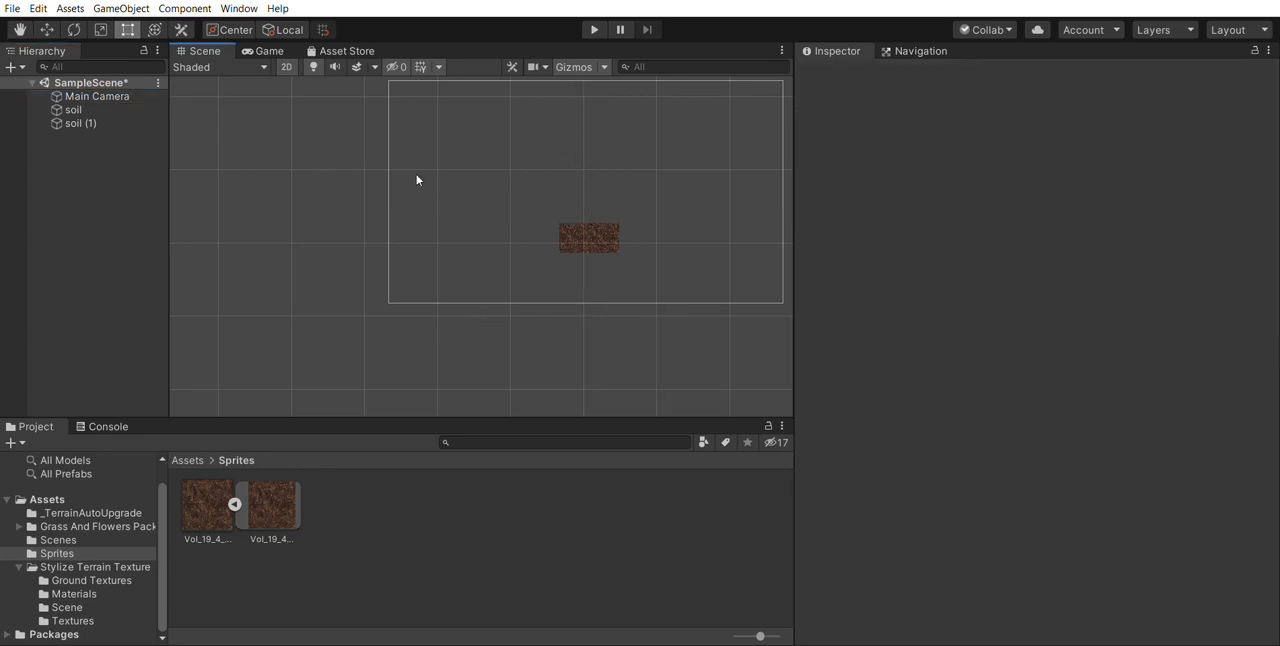
{"action": "left_click", "coordinate": [125, 95]}
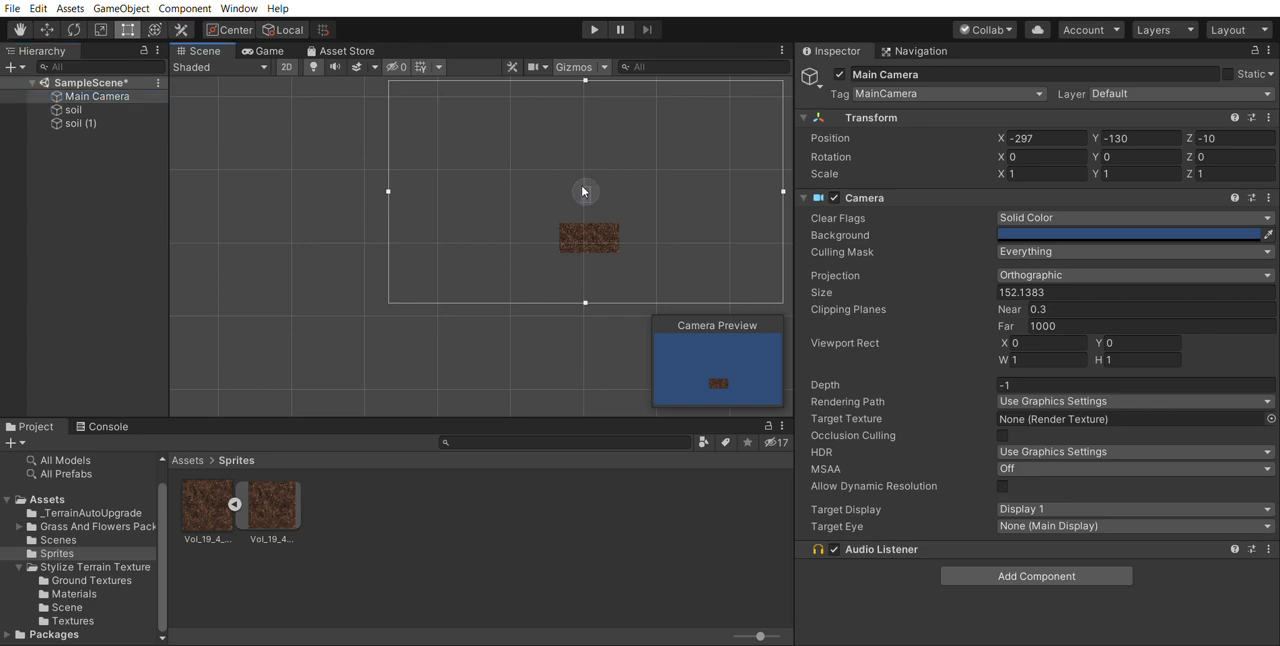
{"action": "left_click", "coordinate": [580, 200]}
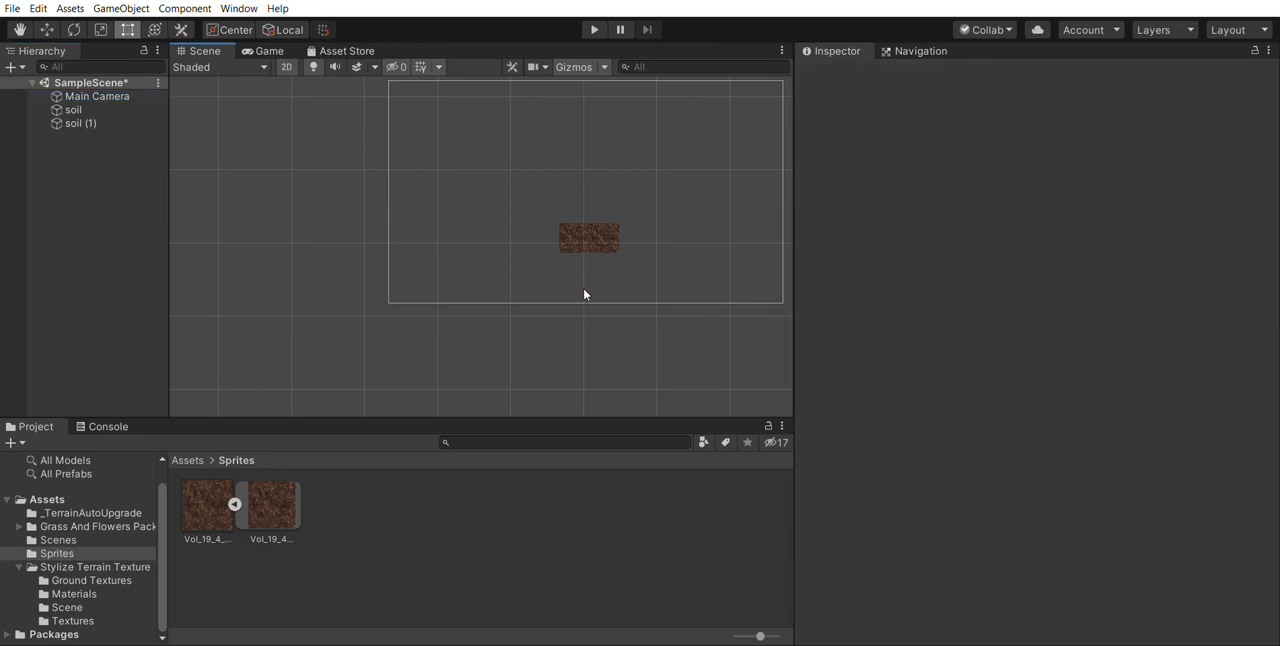
{"action": "left_click", "coordinate": [125, 96]}
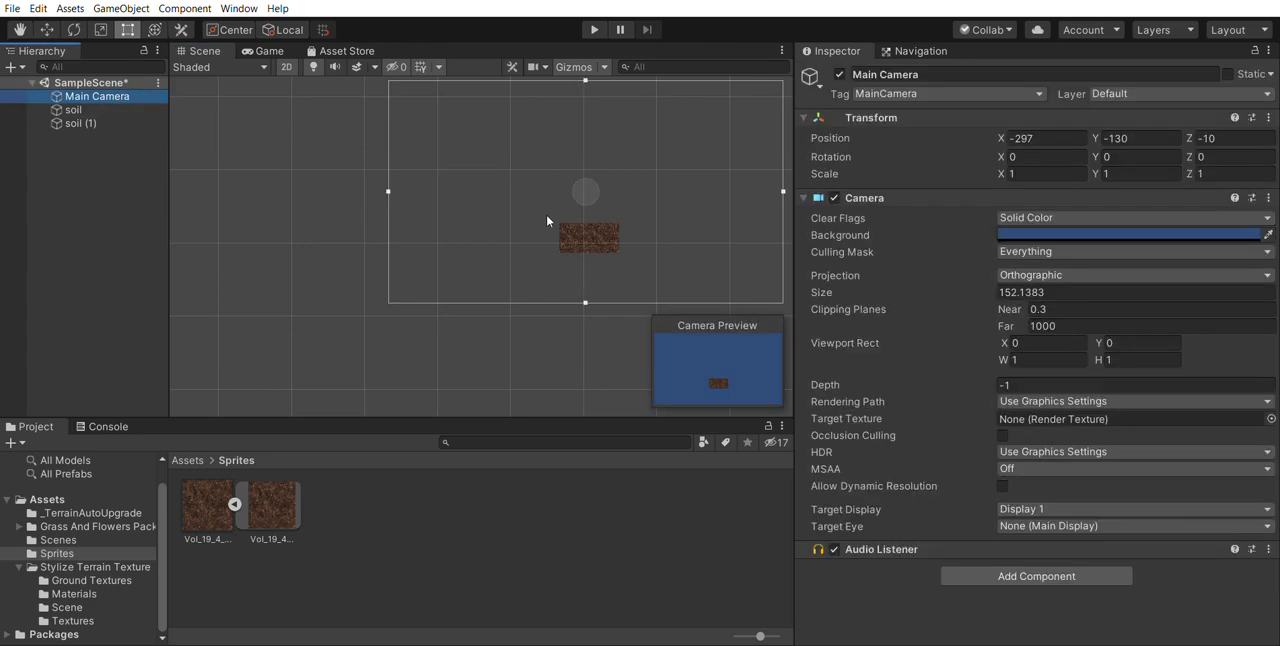
{"action": "left_click", "coordinate": [545, 208]}
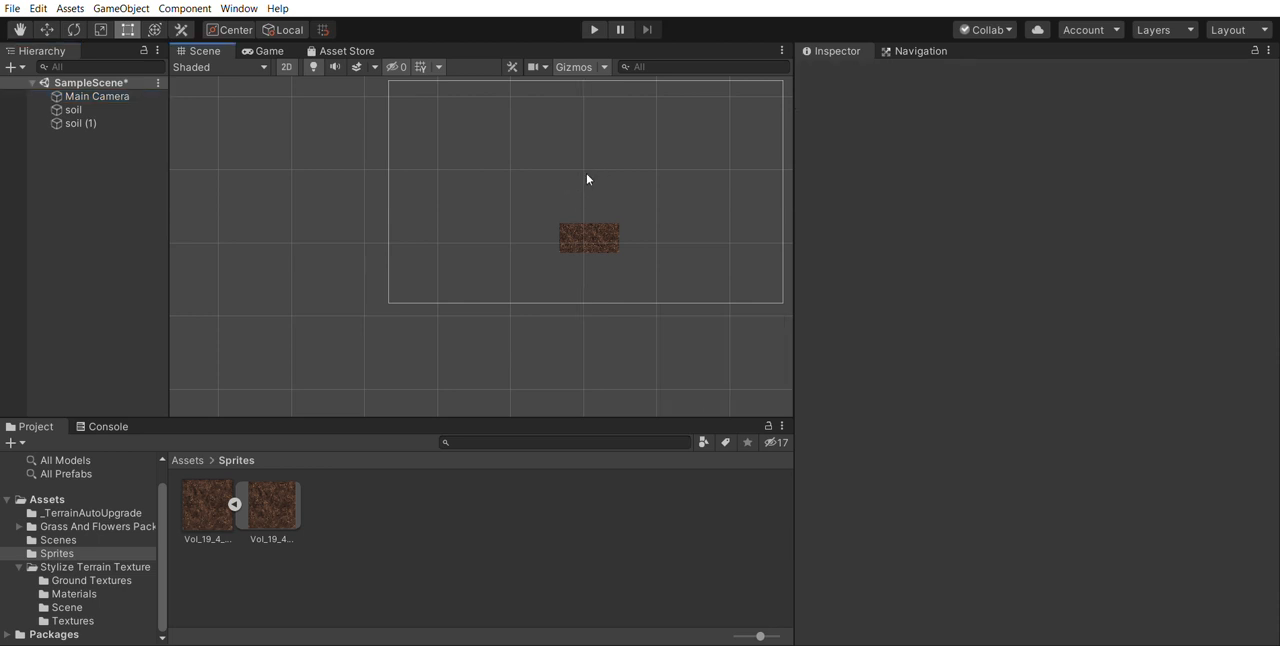
- Move the Main Camera in the scene to about X -284, Y -148
{"action": "key", "text": "w"}
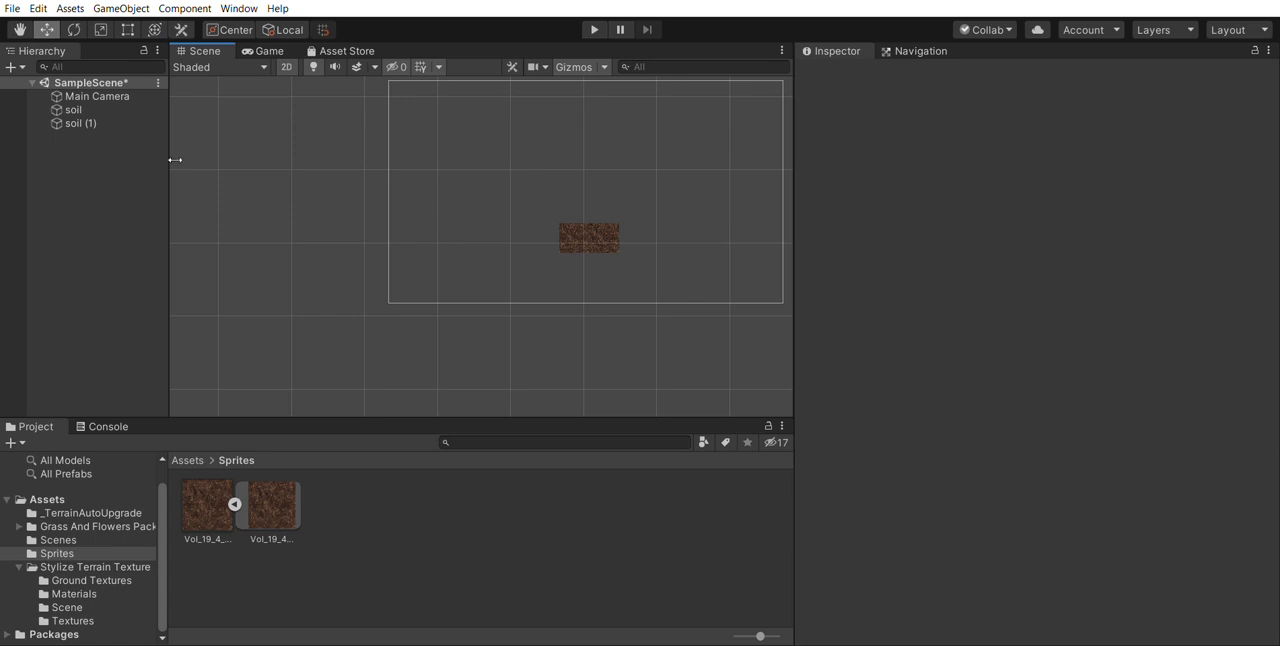
{"action": "left_click", "coordinate": [110, 95]}
{"action": "left_click_drag", "start_coordinate": [594, 176], "coordinate": [561, 184]}
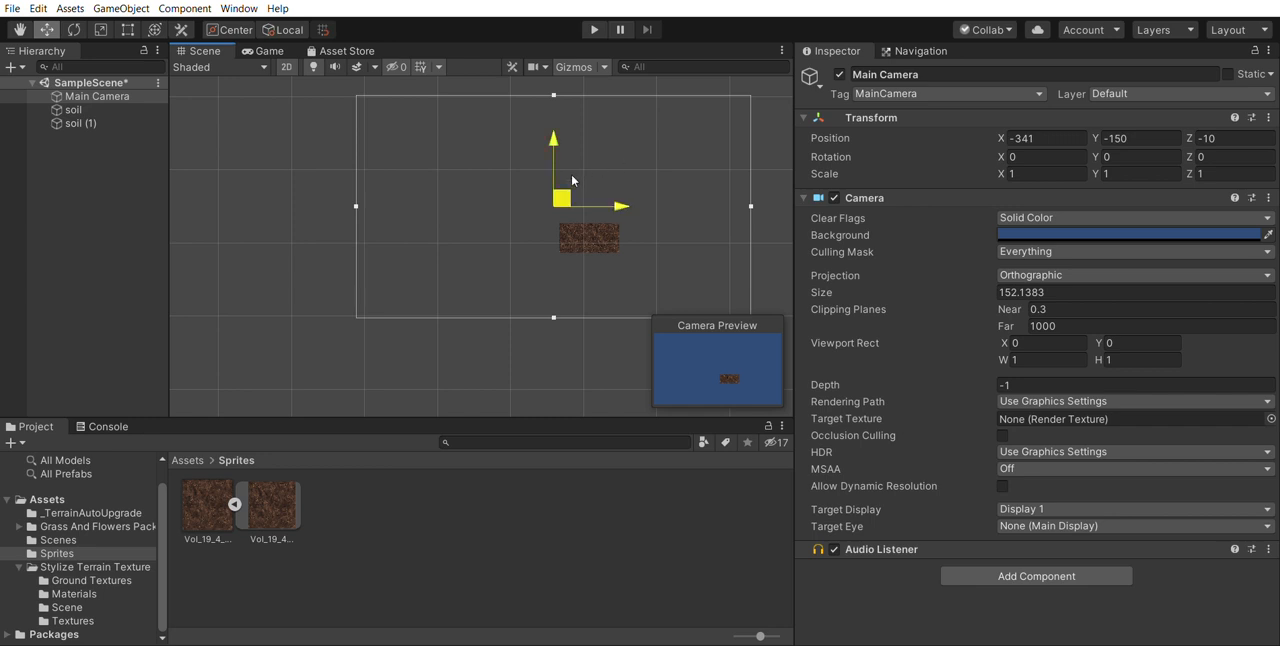
{"action": "left_click_drag", "start_coordinate": [571, 178], "coordinate": [614, 178]}
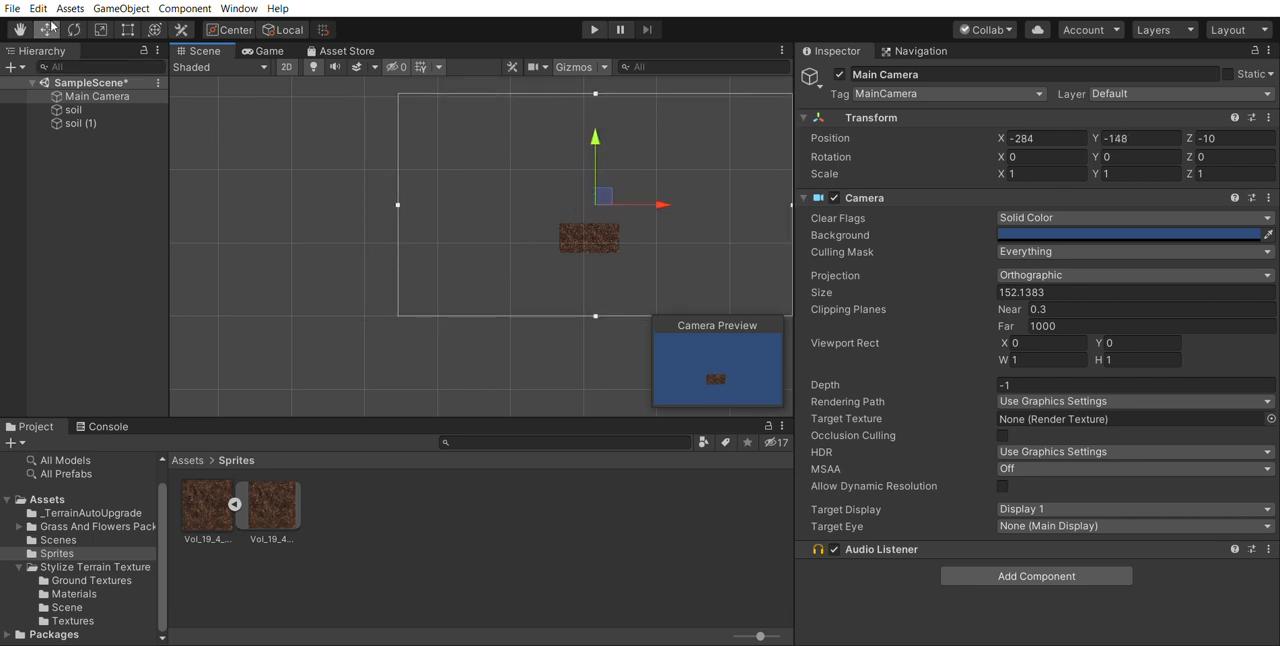
- Make the soil (1) object a child of the soil object
{"action": "left_click", "coordinate": [19, 29]}
{"action": "left_click_drag", "start_coordinate": [343, 200], "coordinate": [215, 228]}
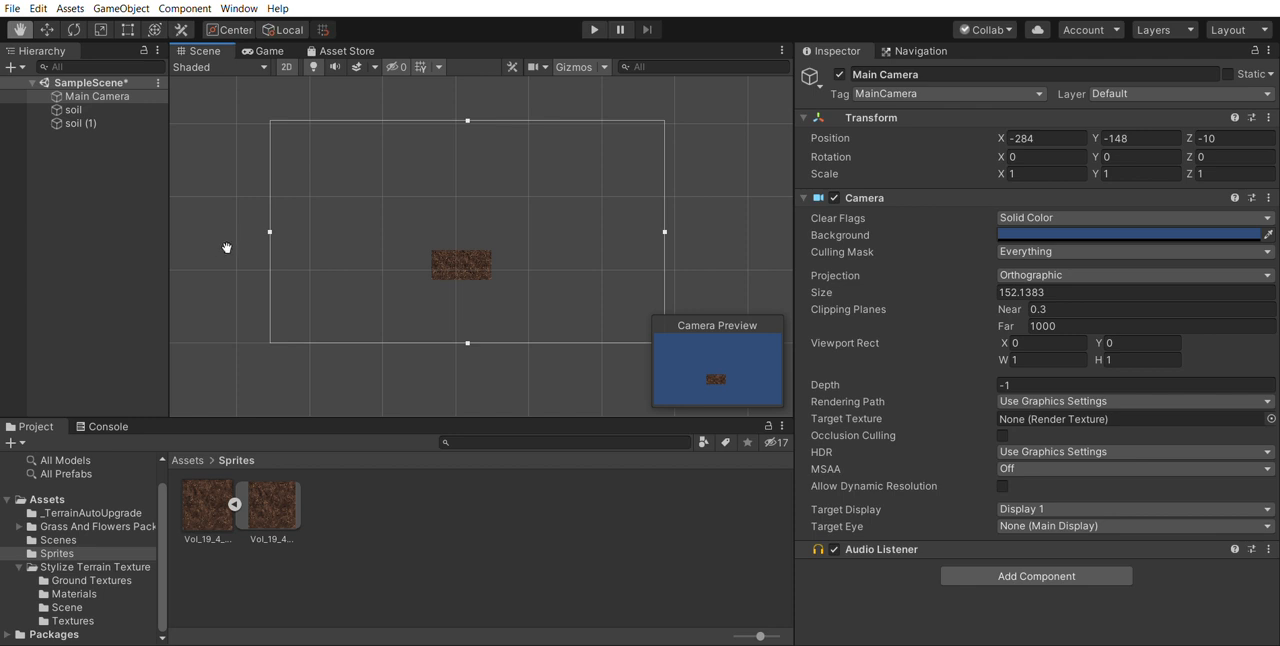
{"action": "left_click", "coordinate": [94, 112]}
{"action": "mouse_move", "coordinate": [94, 123]}
{"action": "left_mouse_down"}
{"action": "mouse_move", "coordinate": [108, 94]}
{"action": "mouse_move", "coordinate": [90, 110]}
{"action": "left_mouse_up"}
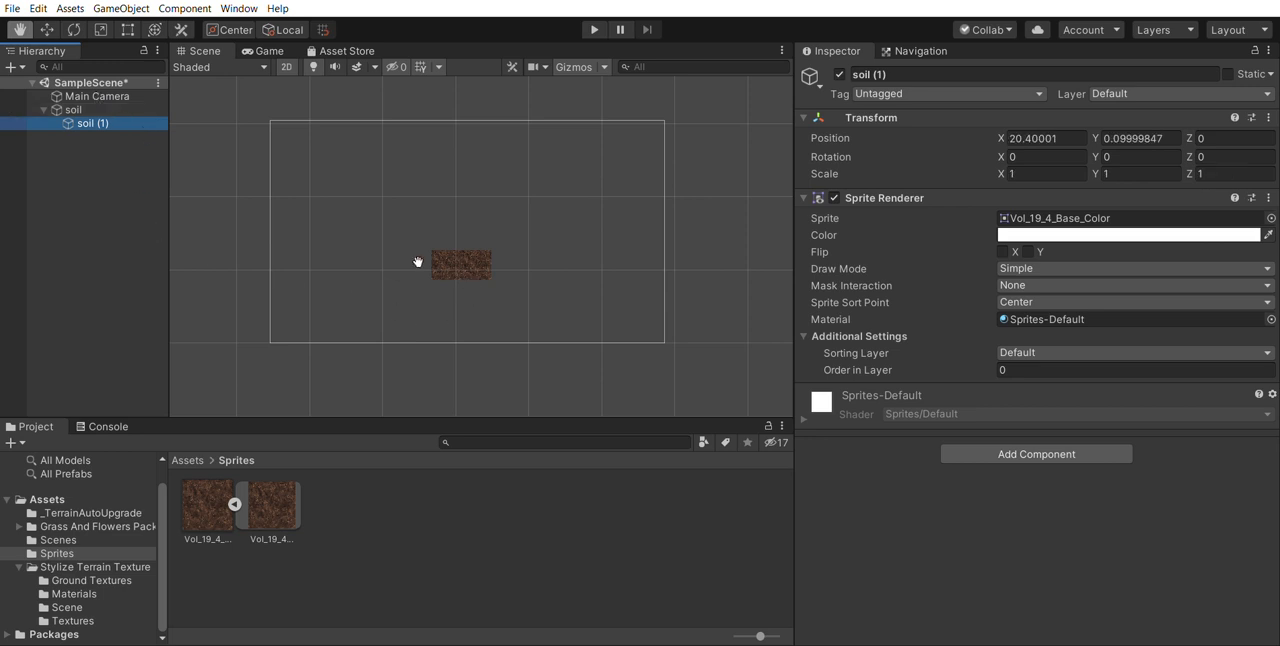
- Change the Main Camera's background to a near-black dark blue
{"action": "left_click", "coordinate": [8, 96]}
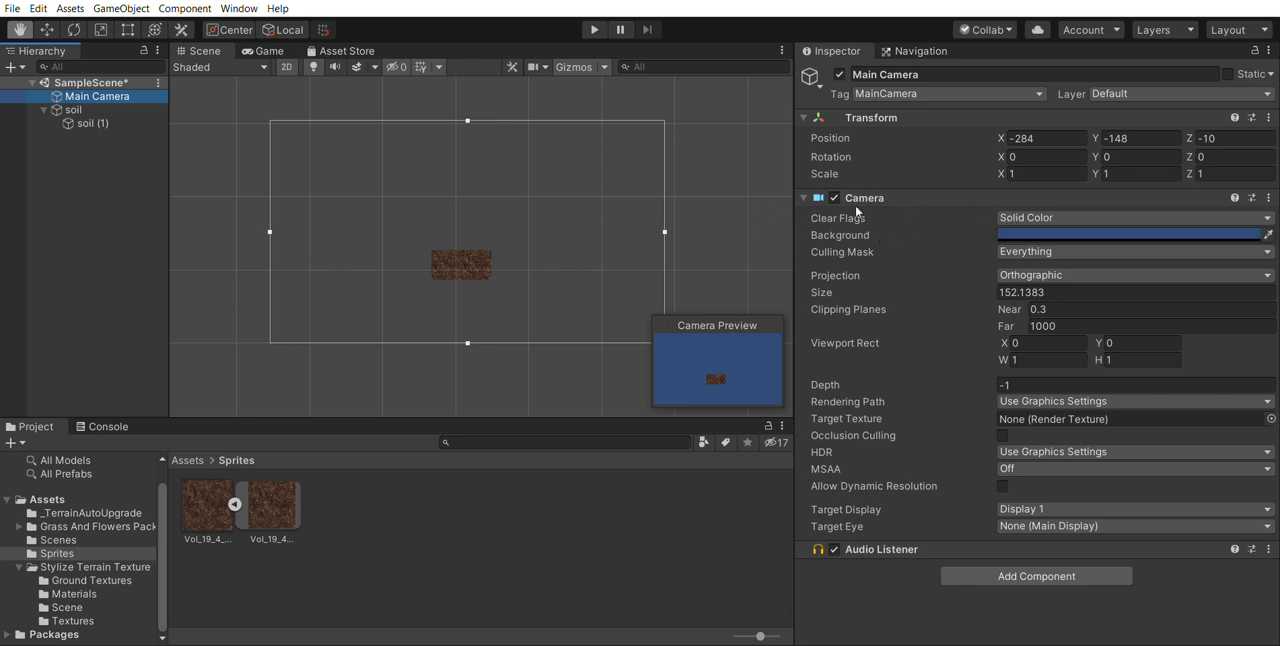
{"action": "left_click", "coordinate": [1031, 232]}
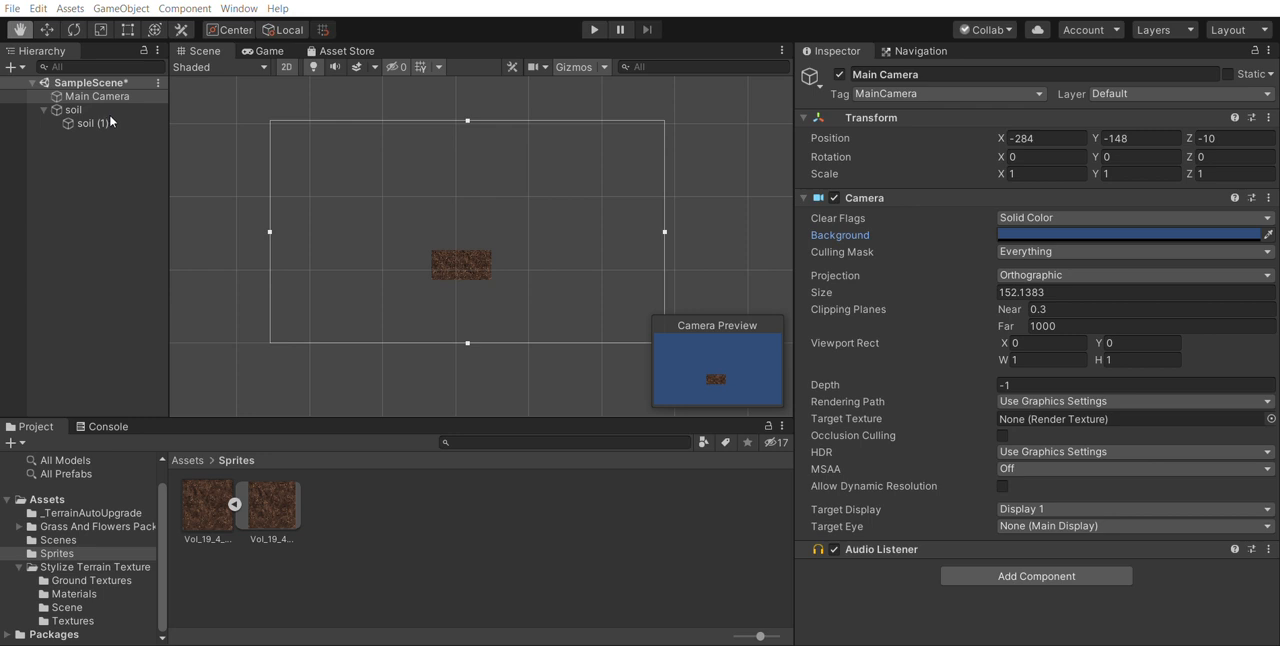
{"action": "left_click_drag", "start_coordinate": [101, 125], "coordinate": [88, 152]}
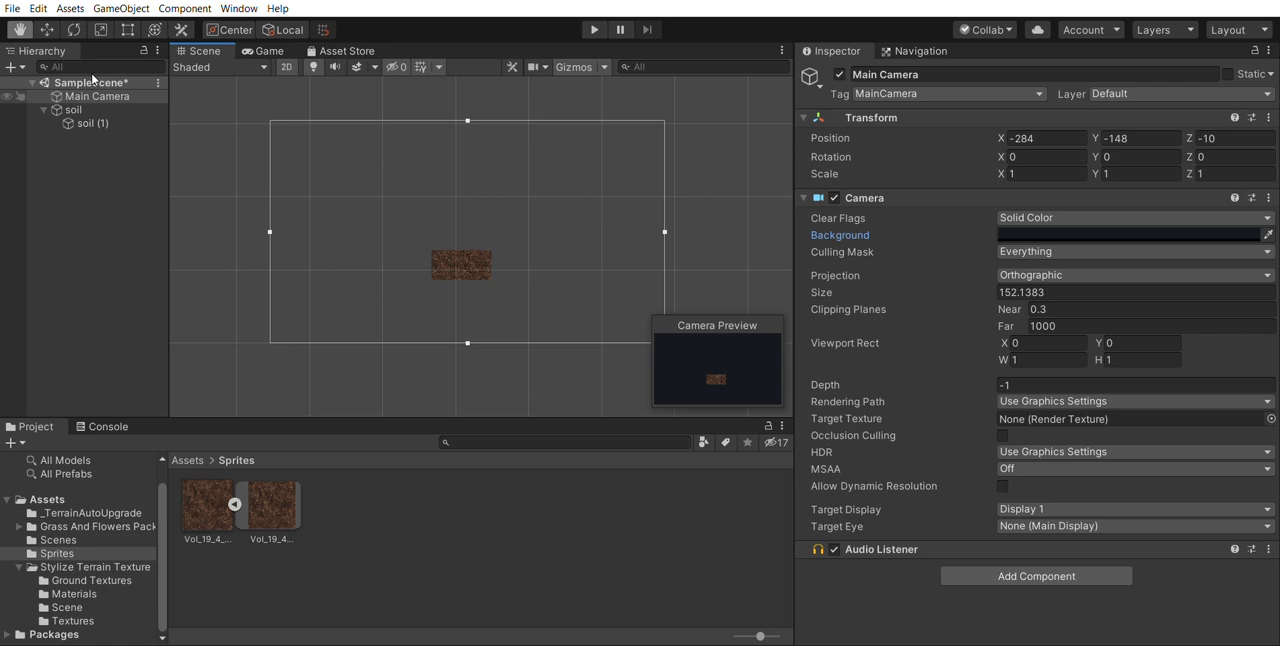
- Check the contents of the project's Scenes folder and go back to the Sprites folder
{"action": "key", "text": "ctrl+s"}
{"action": "left_click", "coordinate": [62, 537]}
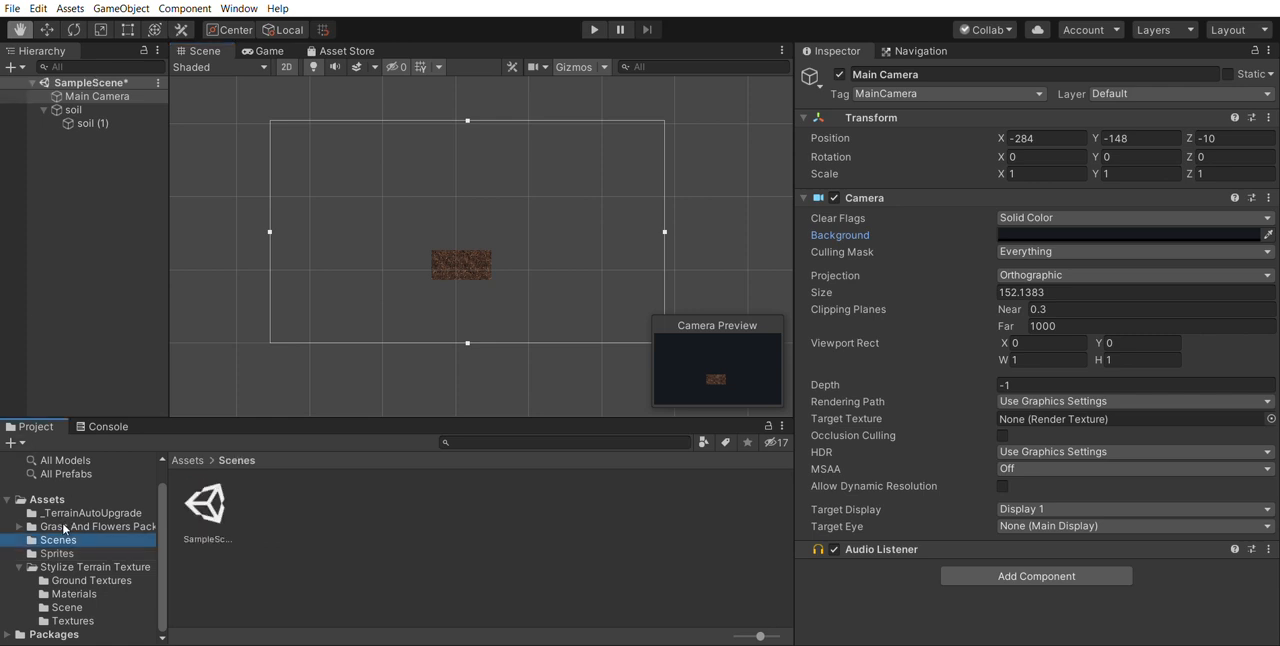
{"action": "key", "text": "Down"}
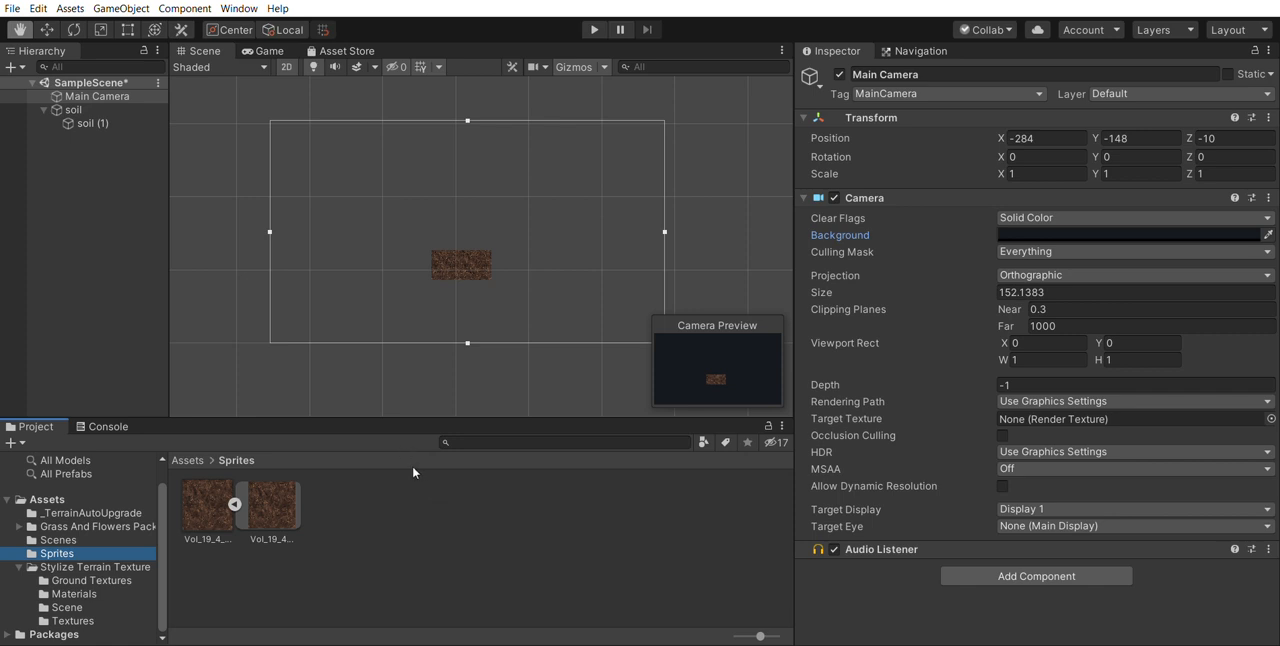
{"action": "key", "text": "alt"}
{"action": "key", "text": "alt"}
{"action": "key", "text": "alt"}
- Create a new folder named Scenes inside the Sprites folder
{"action": "left_click", "coordinate": [134, 331]}
{"action": "left_click", "coordinate": [369, 539]}
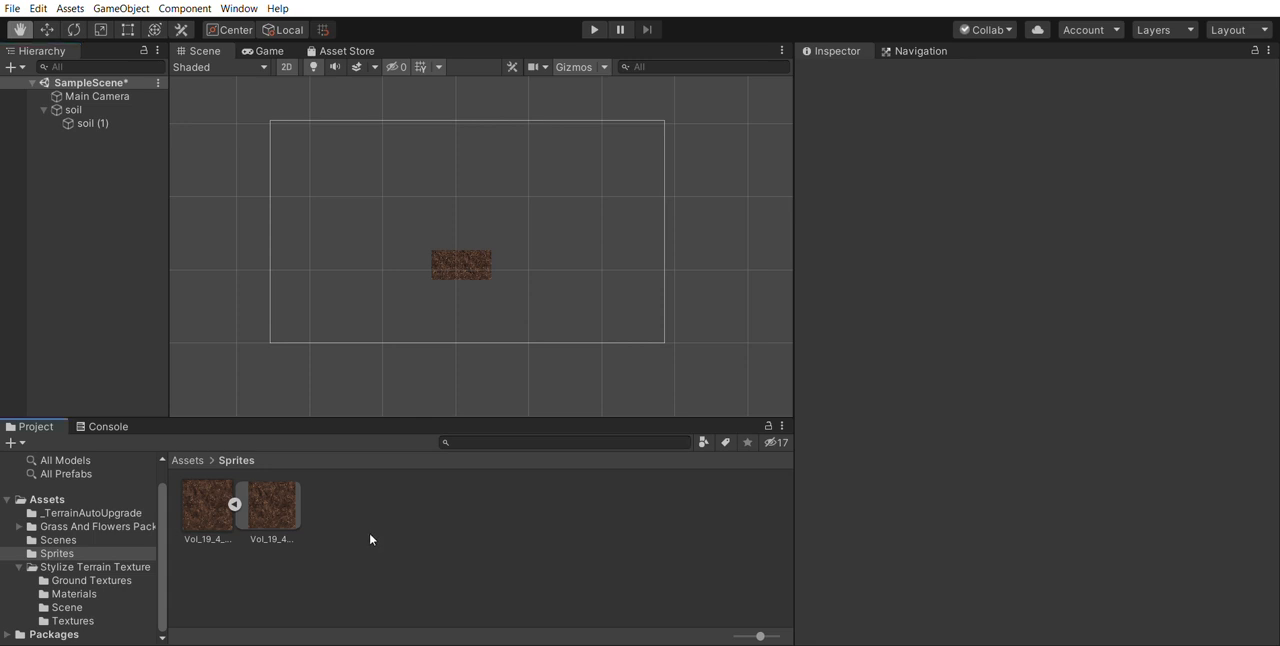
{"action": "left_click", "coordinate": [364, 536]}
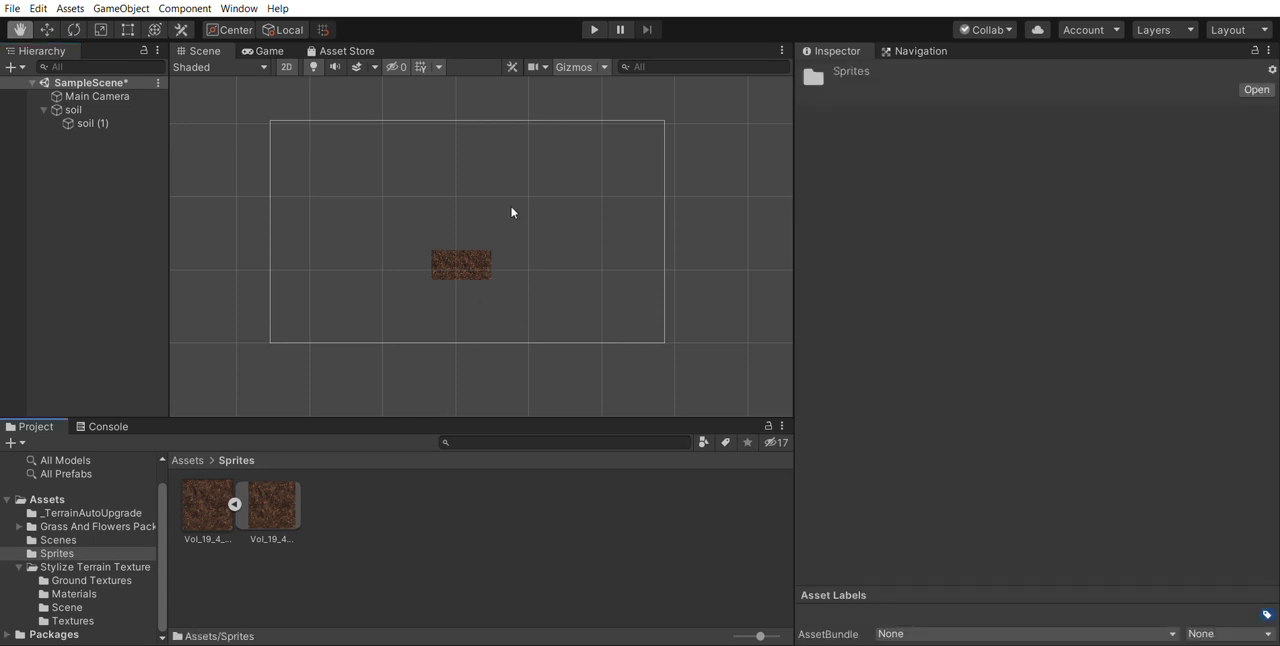
{"action": "left_click", "coordinate": [655, 98]}
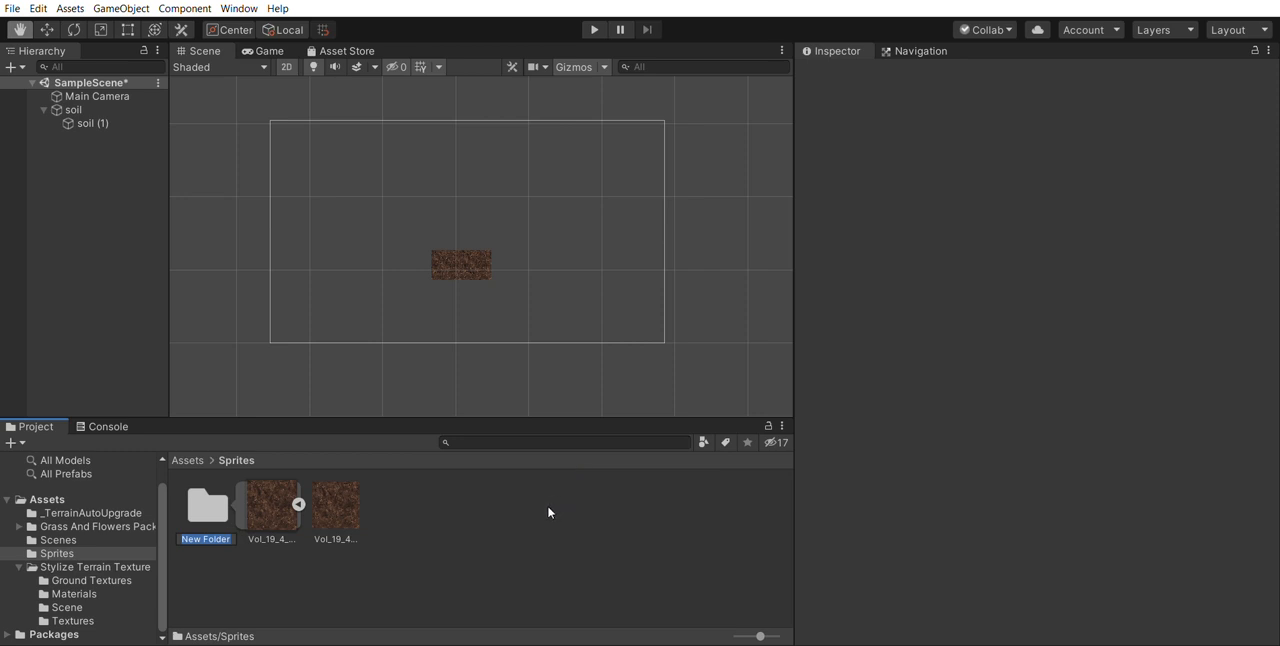
{"action": "type", "text": "Scenes"}
{"action": "left_click", "coordinate": [548, 512]}
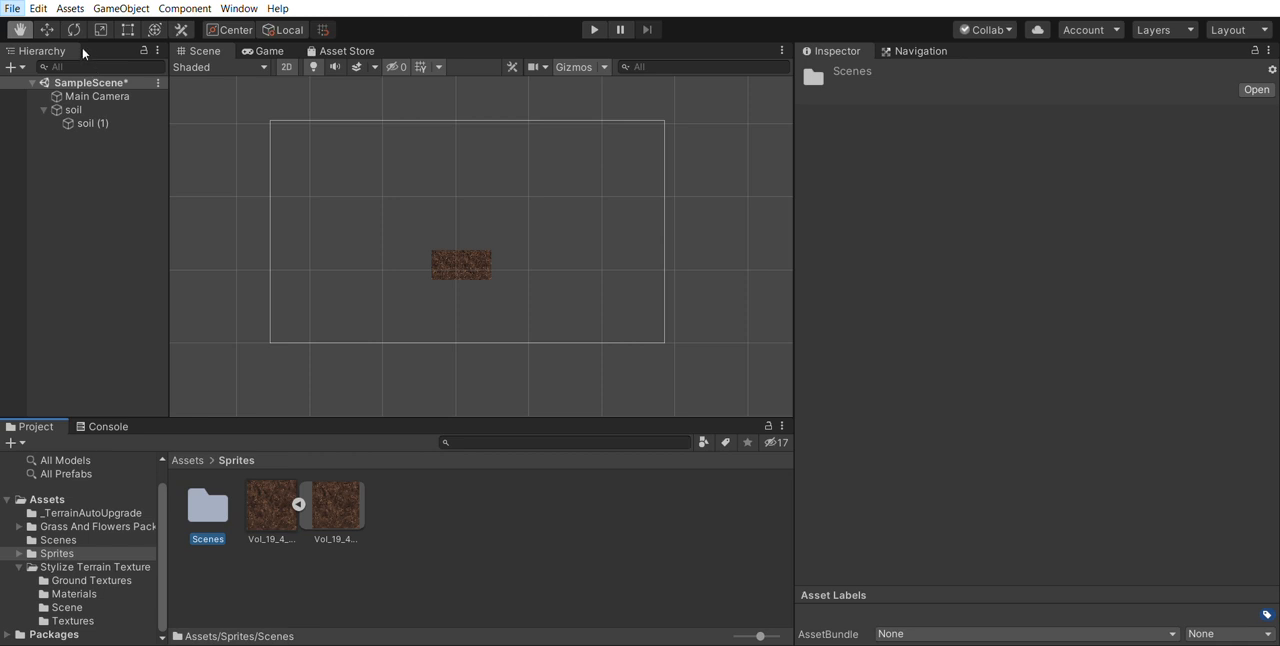
- Save the scene as level1 in the new Scenes folder, check it there and return to the Sprites folder
{"action": "key", "text": "ctrl+s"}
{"action": "double_click", "coordinate": [197, 488]}
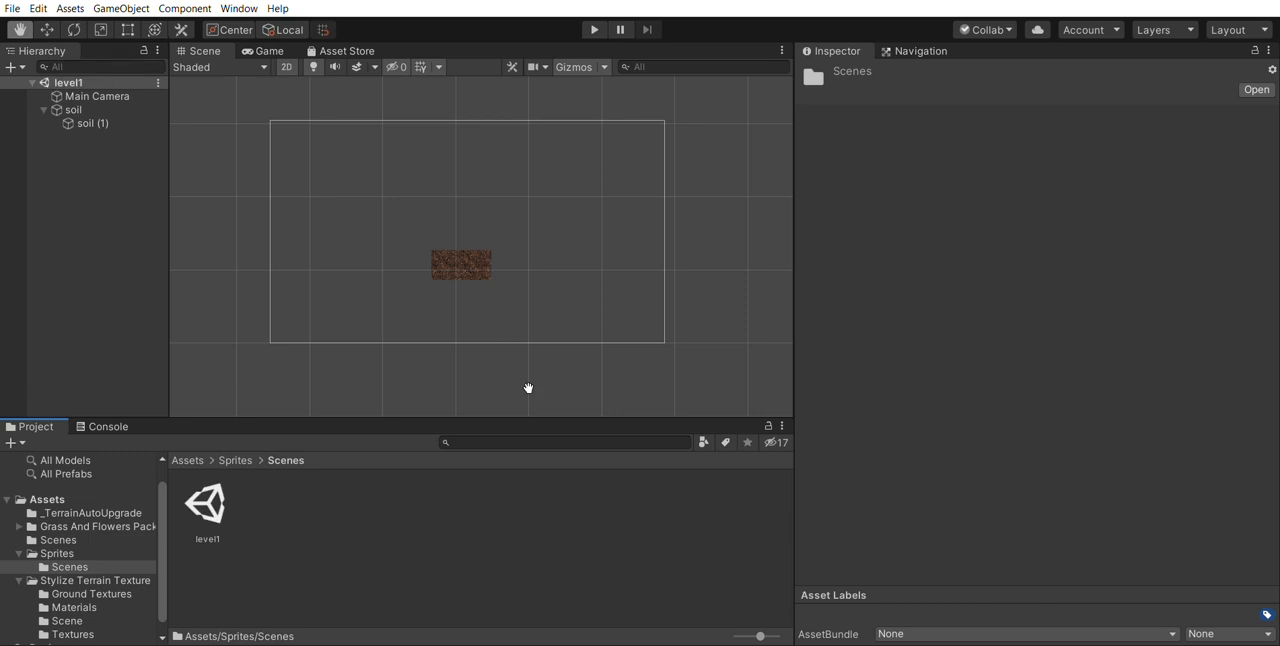
{"action": "left_click", "coordinate": [245, 459]}
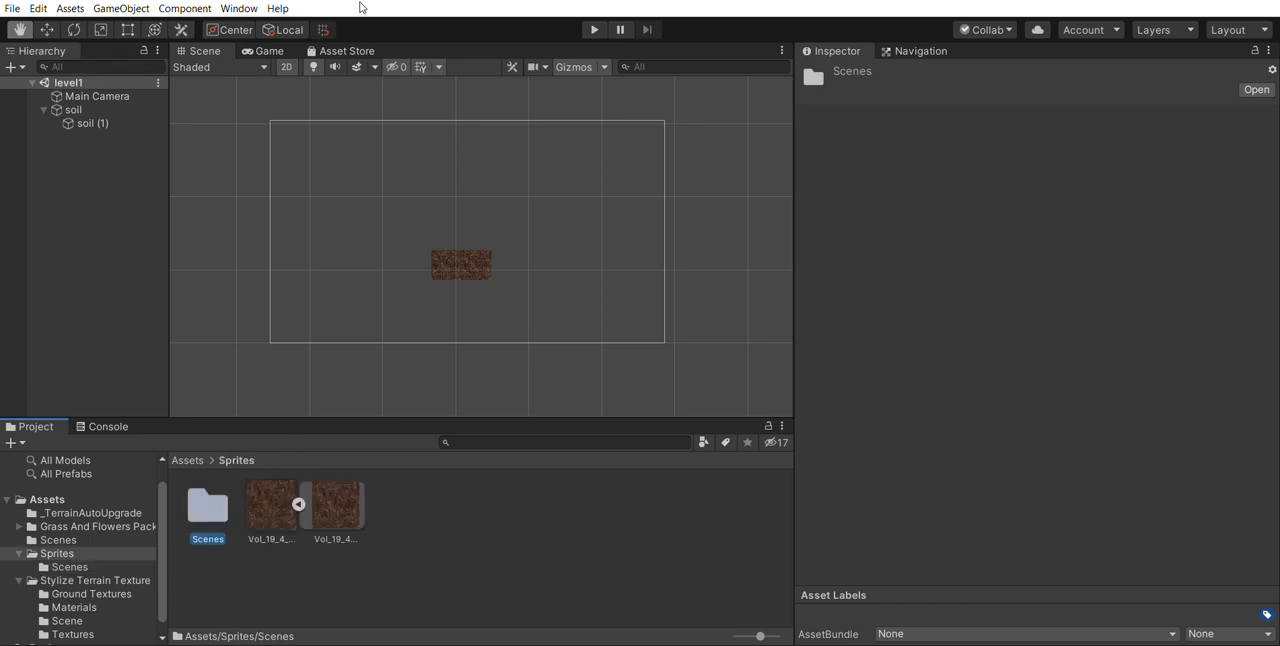